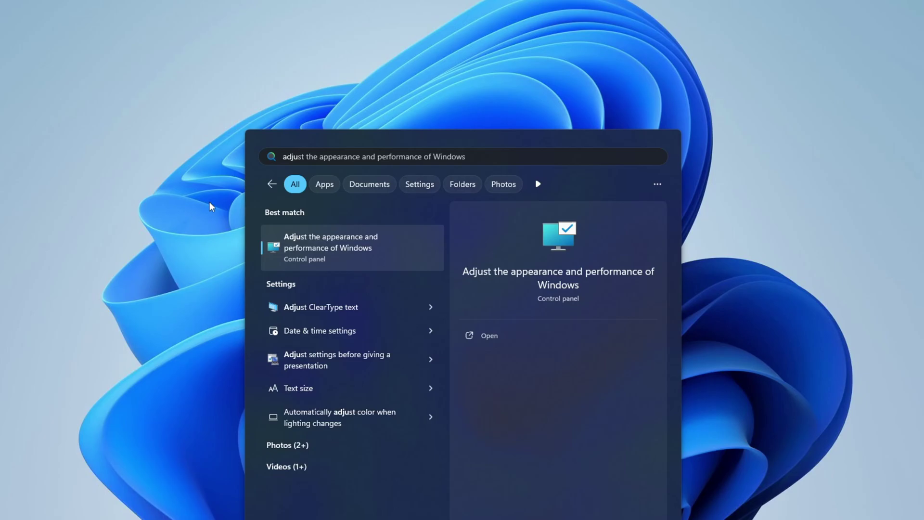
Step: Set visual effects to best performance, keeping only thumbnails and smooth screen-font edges
{"action": "left_click", "coordinate": [346, 263]}
{"action": "left_click_drag", "start_coordinate": [72, 35], "coordinate": [434, 44]}
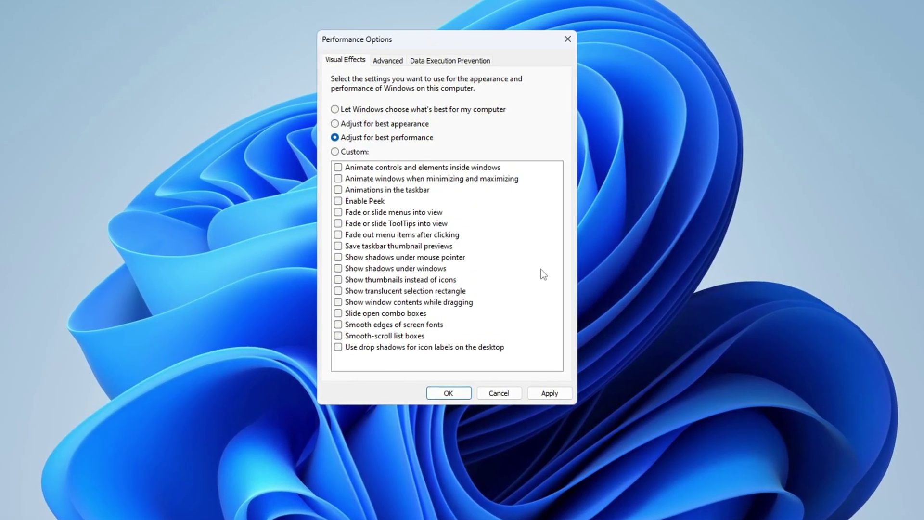
{"action": "left_click", "coordinate": [337, 327]}
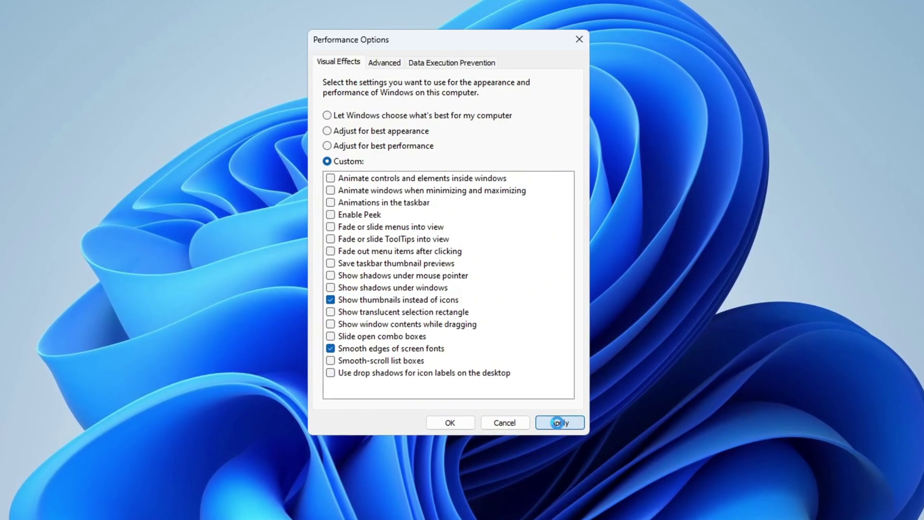
{"action": "left_click", "coordinate": [385, 65]}
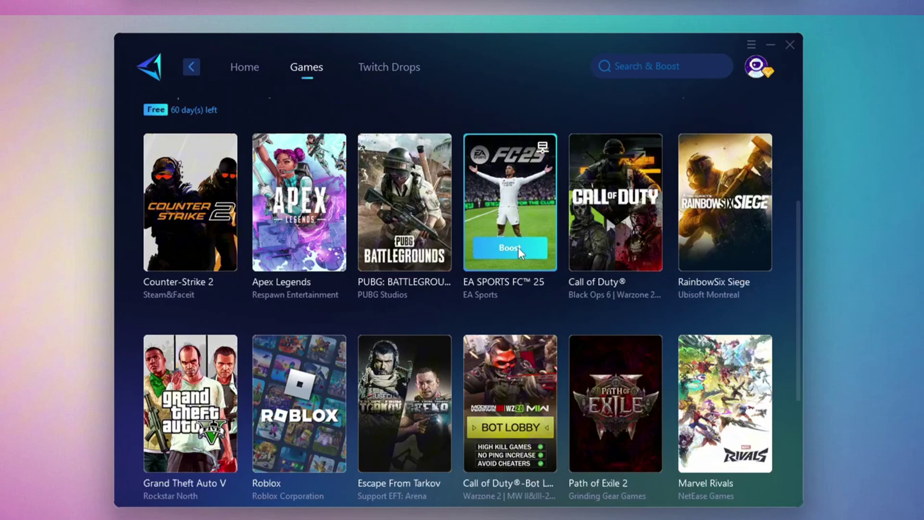
Step: Scroll through the GearUP Booster game grid to browse the supported titles
{"action": "scroll", "coordinate": [514, 236], "scroll_direction": "down", "scroll_amount": 5}
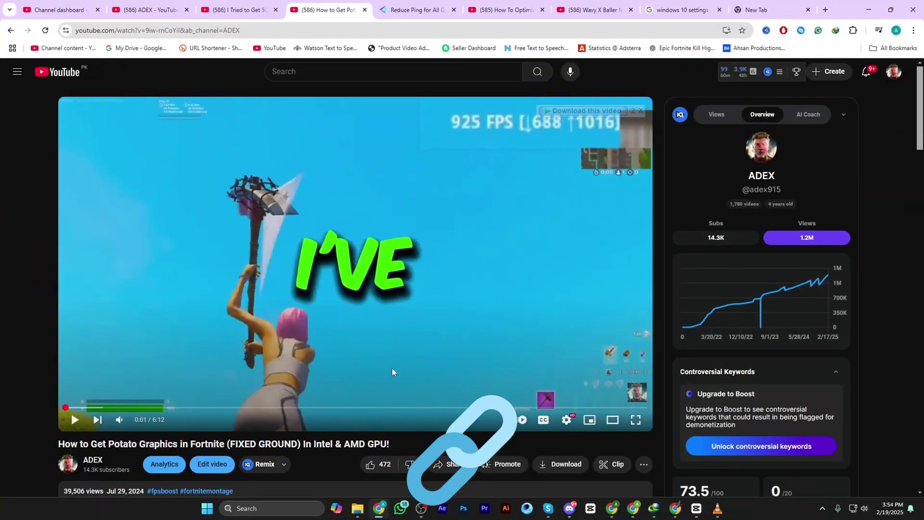
{"action": "scroll", "coordinate": [391, 368], "scroll_direction": "down", "scroll_amount": 4}
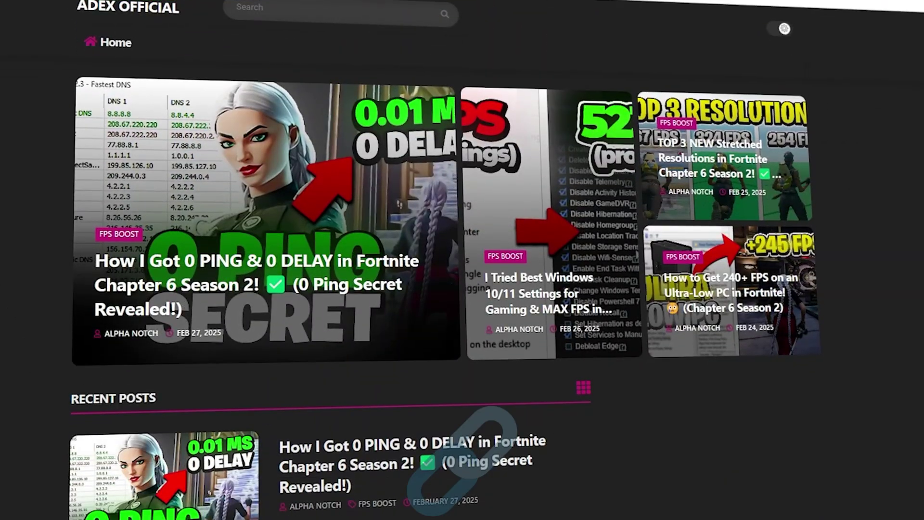
Step: Scroll the download site down to its Recent Posts list of FPS BOOST posts
{"action": "scroll", "coordinate": [462, 260], "scroll_direction": "down", "scroll_amount": 6}
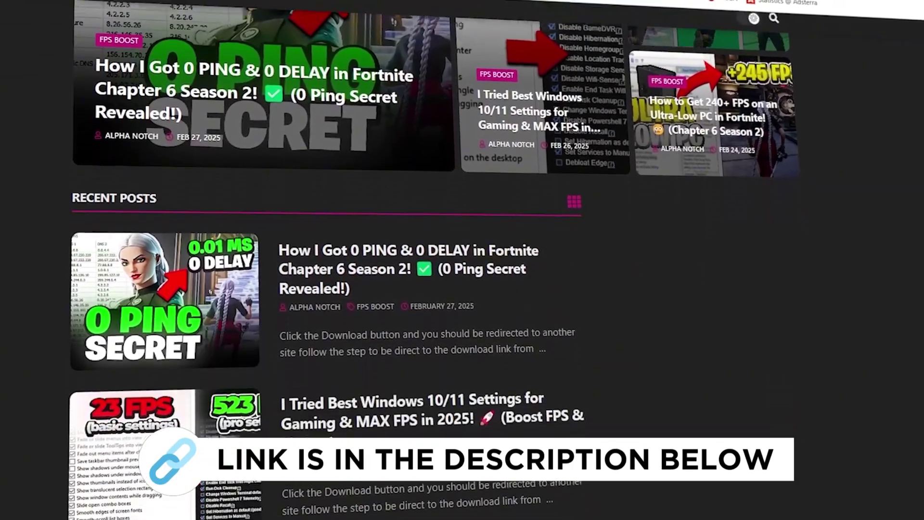
{"action": "scroll", "coordinate": [462, 260], "scroll_direction": "down", "scroll_amount": 9}
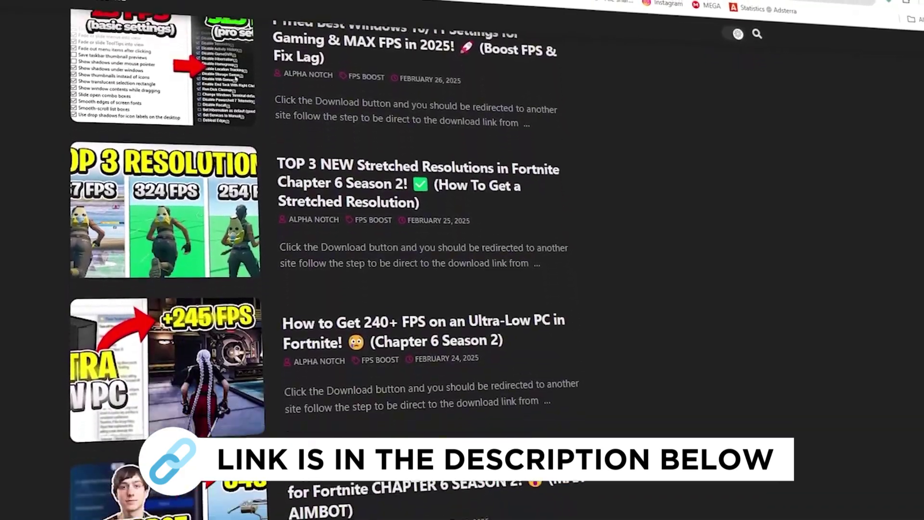
{"action": "scroll", "coordinate": [462, 260], "scroll_direction": "down", "scroll_amount": 4}
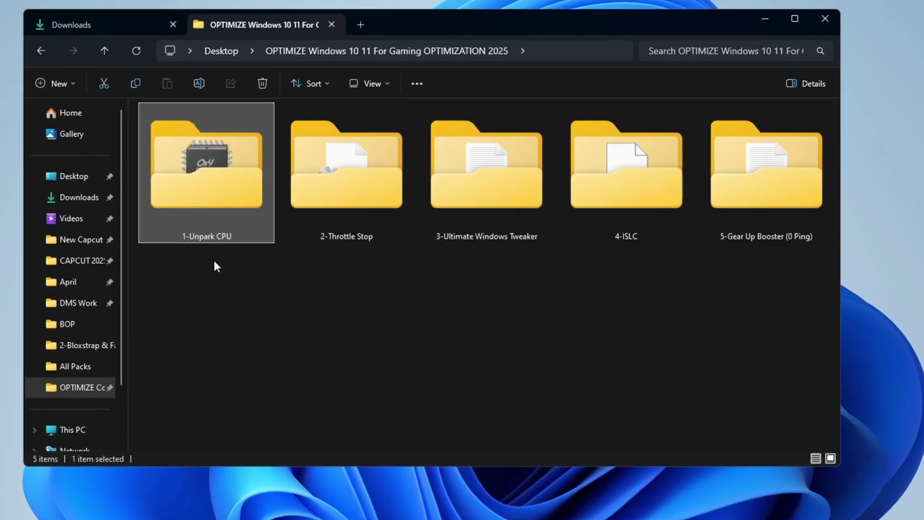
Step: Run UnparkCpu, unpark all 16 cores, and lower the core parking index to 64%
{"action": "double_click", "coordinate": [214, 180]}
{"action": "left_click", "coordinate": [200, 128]}
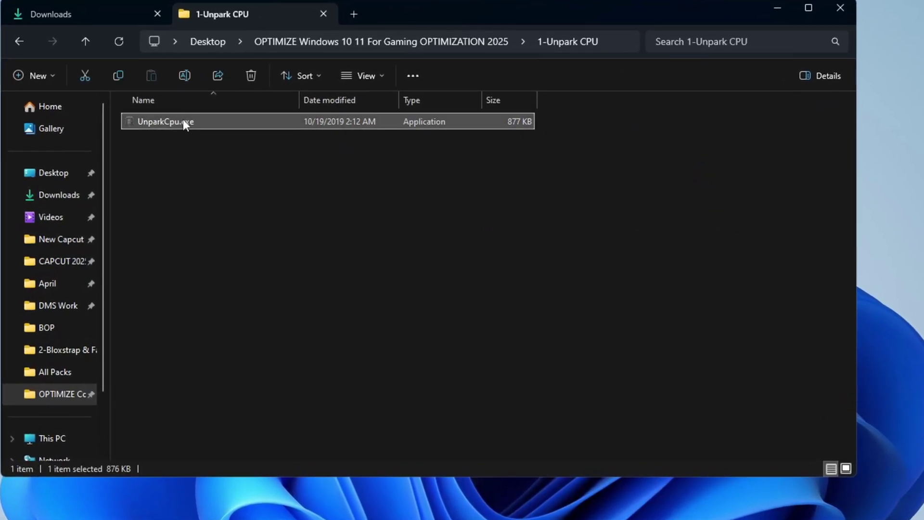
{"action": "right_click", "coordinate": [188, 120]}
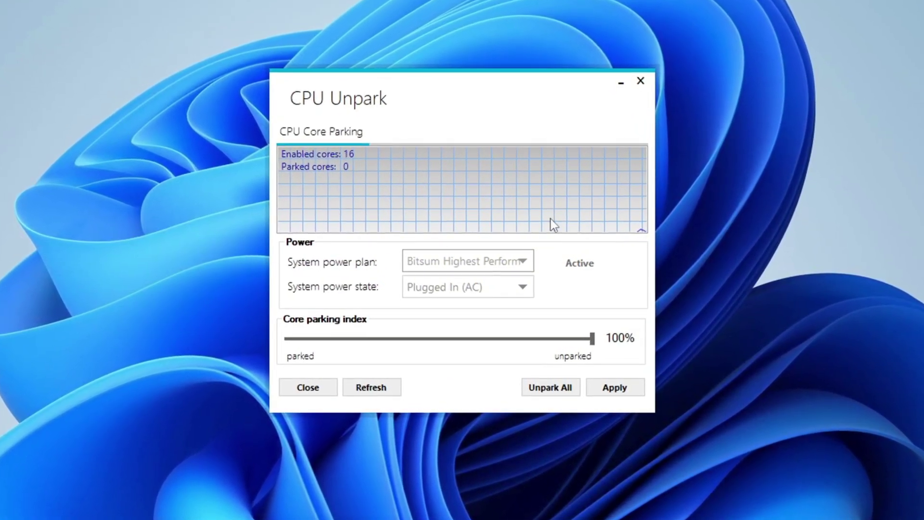
{"action": "left_click", "coordinate": [551, 389]}
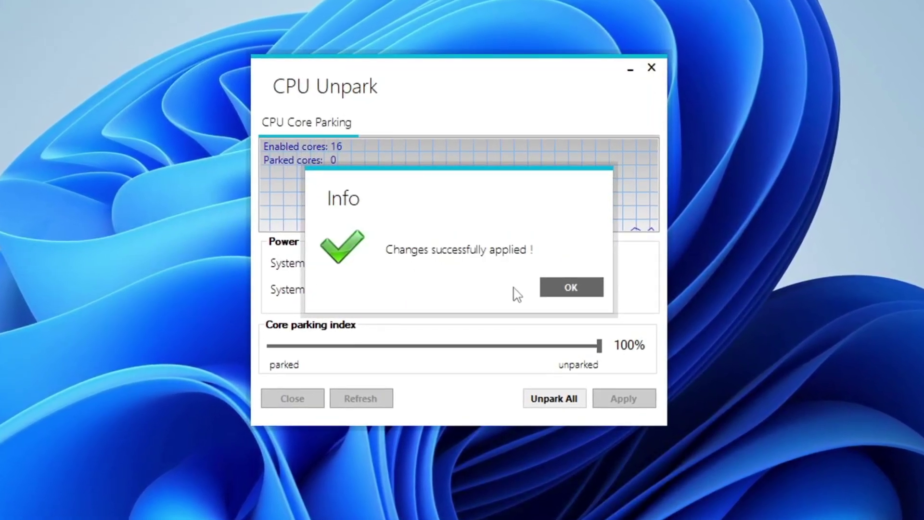
{"action": "left_click", "coordinate": [569, 286]}
{"action": "left_click_drag", "start_coordinate": [601, 348], "coordinate": [493, 347]}
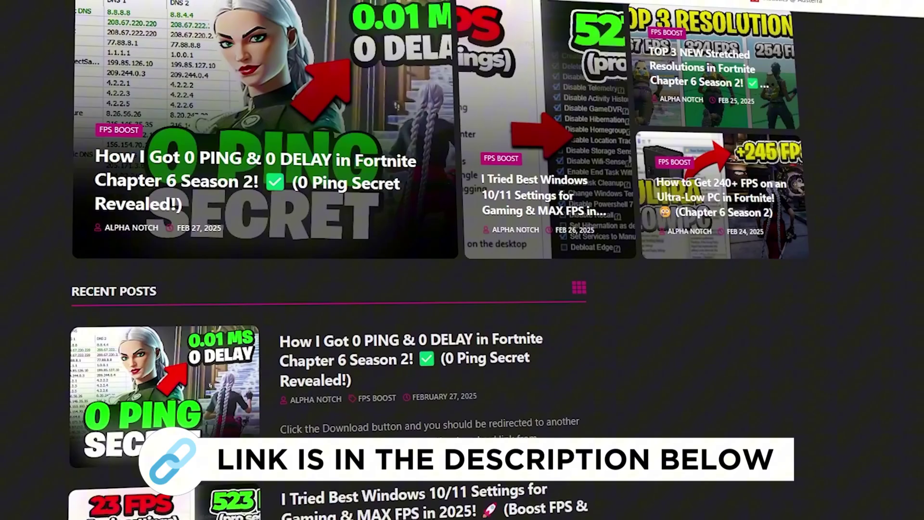
Step: Launch ThrottleStop.exe from the 2-Throttle Stop folder
{"action": "scroll", "coordinate": [361, 260], "scroll_direction": "down", "scroll_amount": 8}
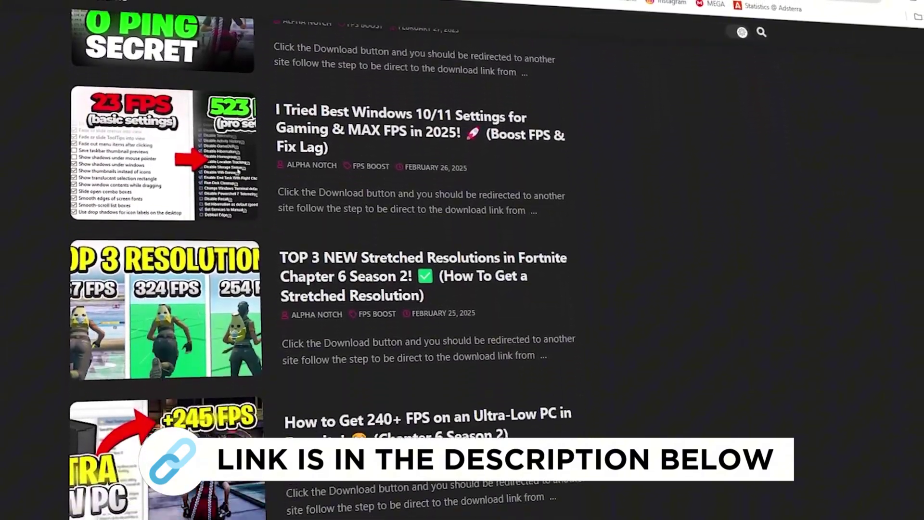
{"action": "scroll", "coordinate": [361, 260], "scroll_direction": "down", "scroll_amount": 10}
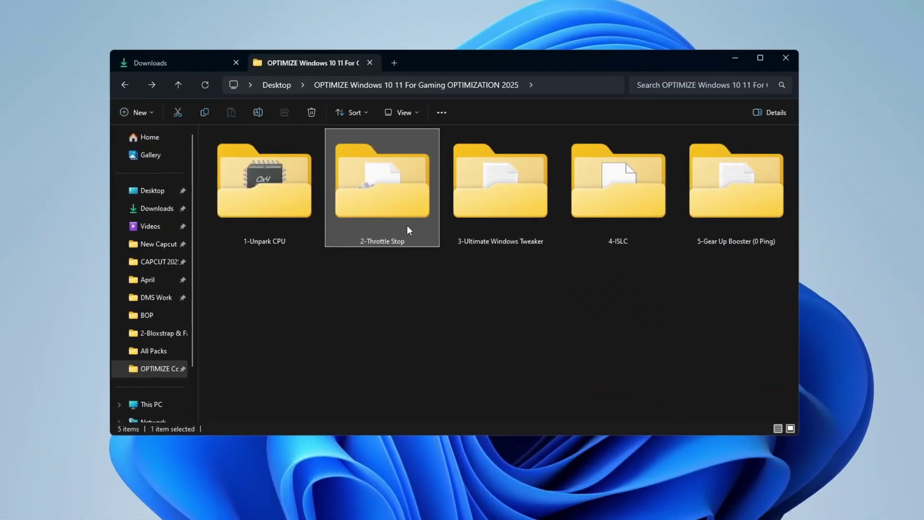
{"action": "double_click", "coordinate": [398, 212]}
{"action": "double_click", "coordinate": [337, 212]}
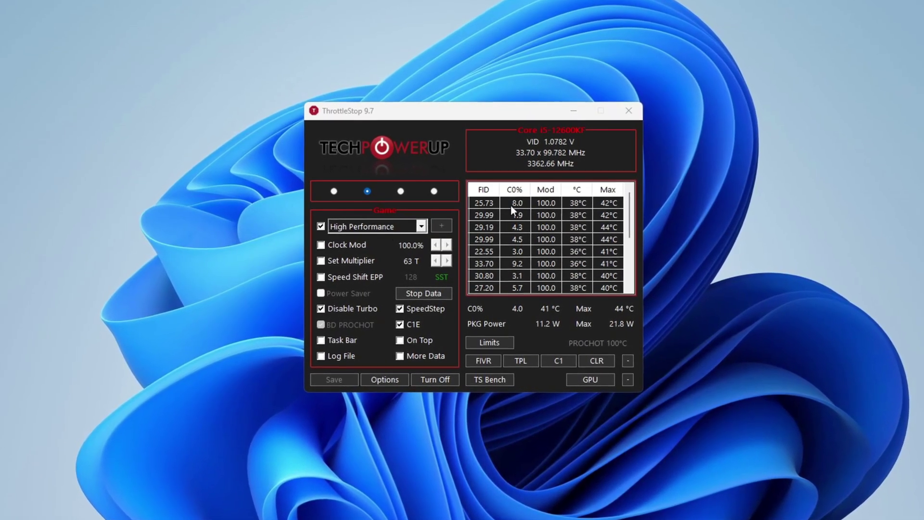
Step: Select ThrottleStop's Game profile, enable High Performance with the High Performance power plan, and save
{"action": "left_click", "coordinate": [332, 191]}
{"action": "left_click", "coordinate": [366, 190]}
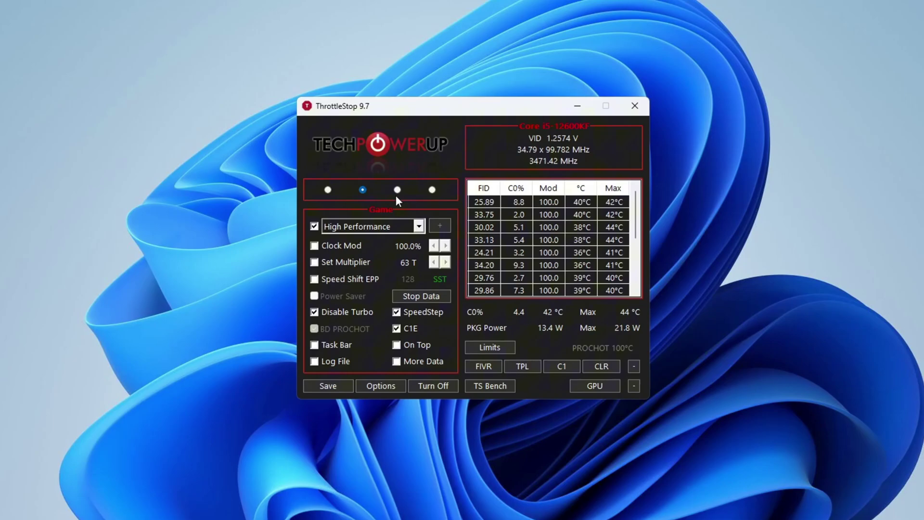
{"action": "left_click", "coordinate": [398, 190]}
{"action": "left_click", "coordinate": [431, 189]}
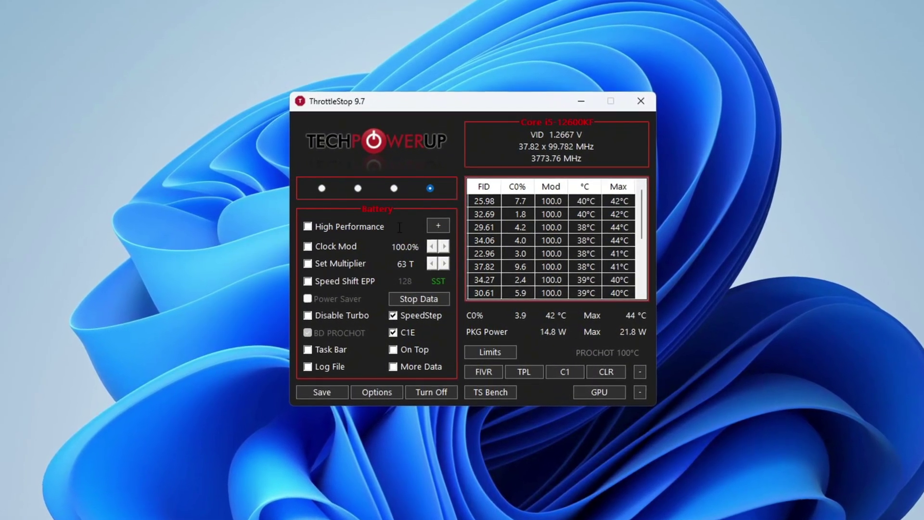
{"action": "left_click", "coordinate": [358, 188]}
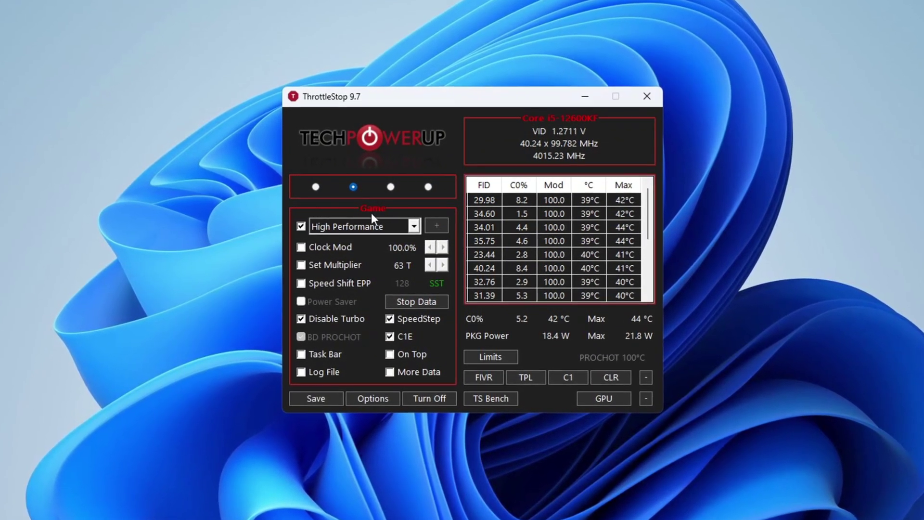
{"action": "left_click", "coordinate": [303, 226]}
{"action": "left_click", "coordinate": [297, 227]}
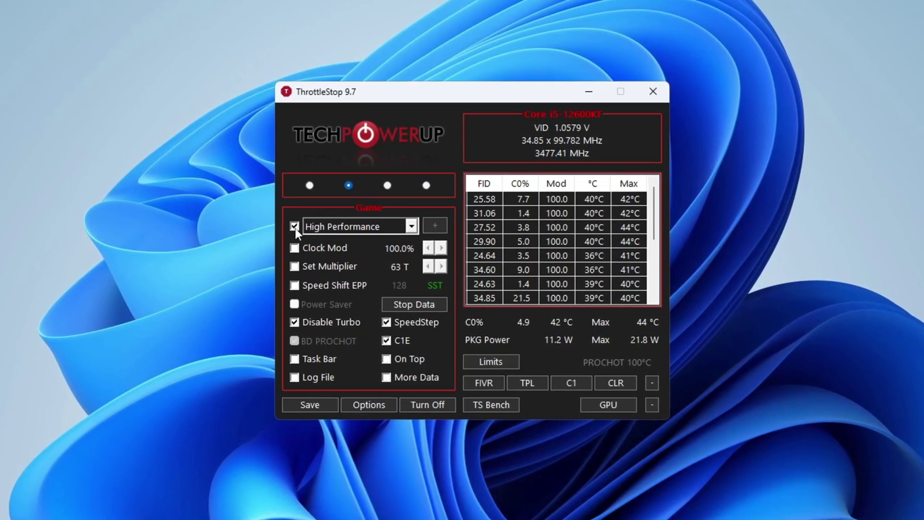
{"action": "left_click", "coordinate": [410, 226]}
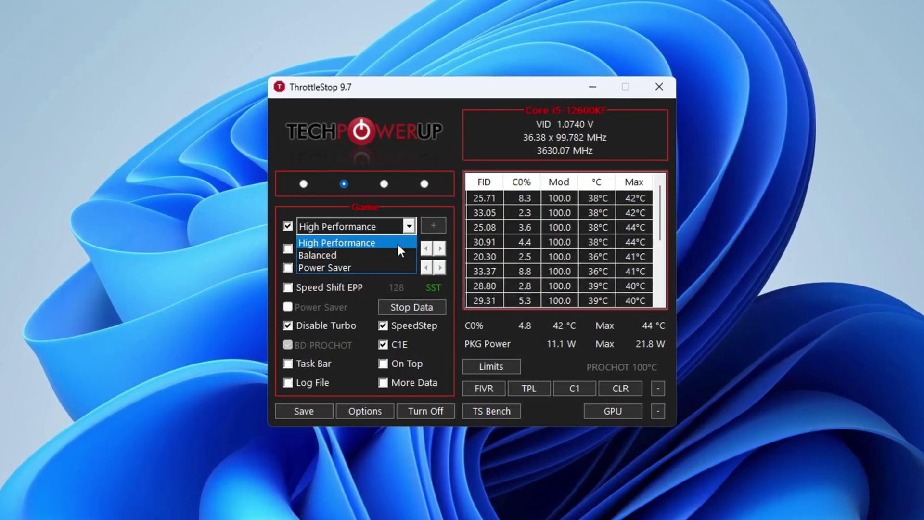
{"action": "left_click", "coordinate": [396, 242]}
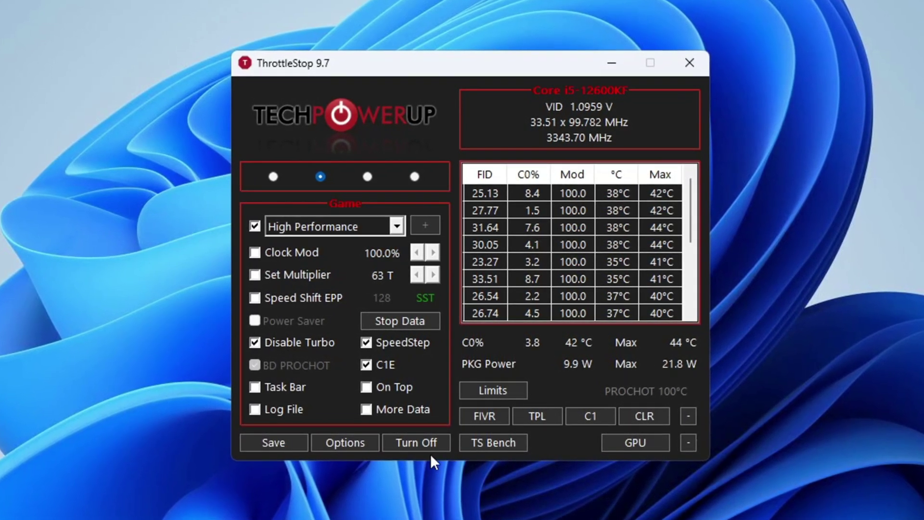
{"action": "left_click", "coordinate": [272, 443]}
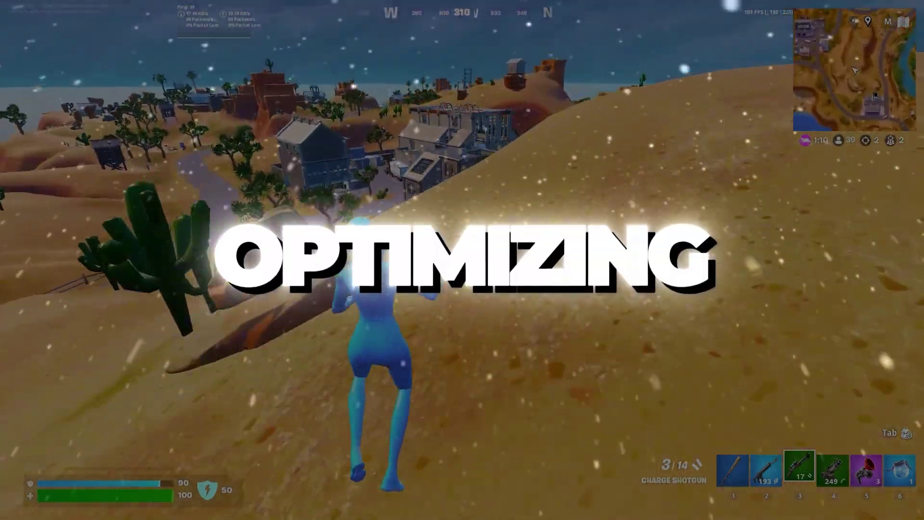
Step: Scroll the download site from the featured posts down to the Recent Posts list
{"action": "key", "text": "2"}
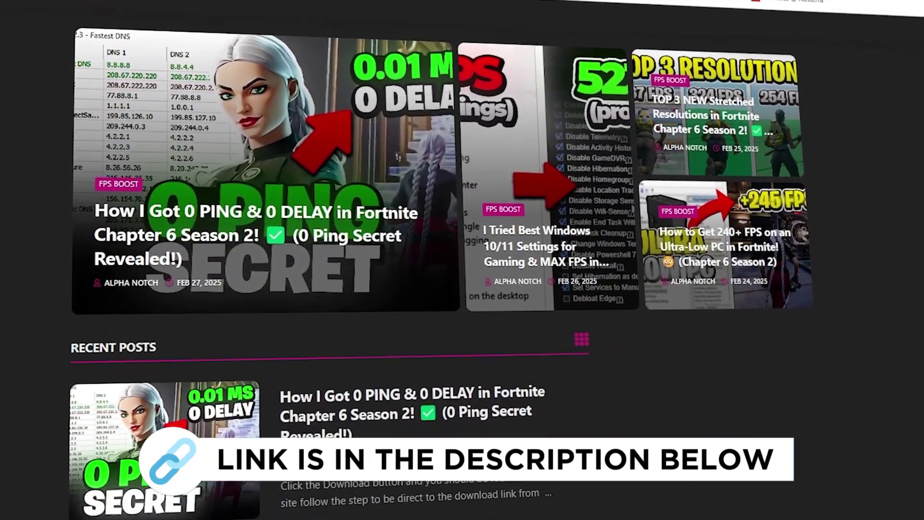
{"action": "scroll", "coordinate": [463, 260], "scroll_direction": "down", "scroll_amount": 10}
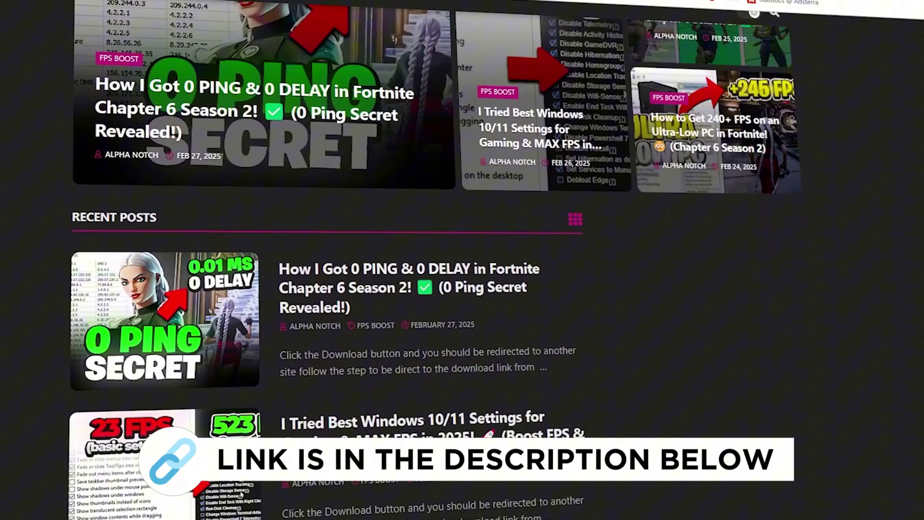
{"action": "scroll", "coordinate": [323, 260], "scroll_direction": "down", "scroll_amount": 10}
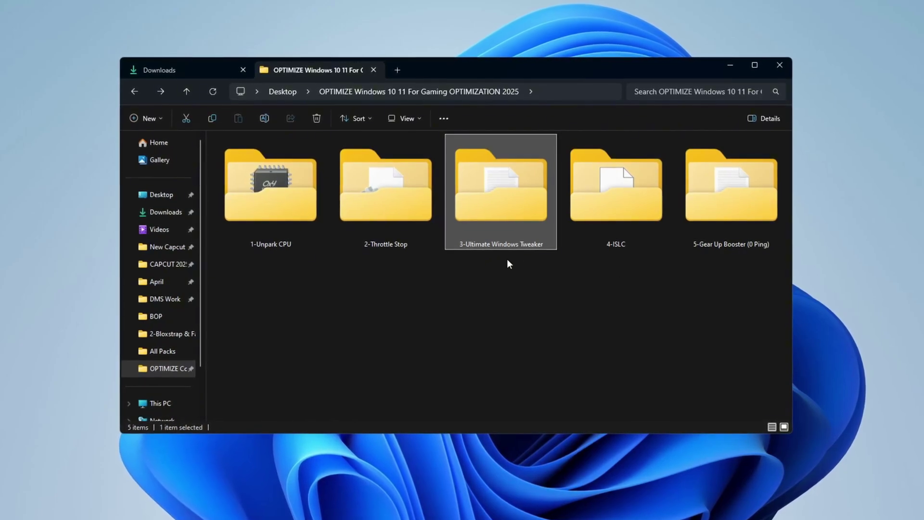
Step: Launch Ultimate Windows Tweaker 4.8, review its Performance tweaks, then move to the Additional page
{"action": "double_click", "coordinate": [497, 174]}
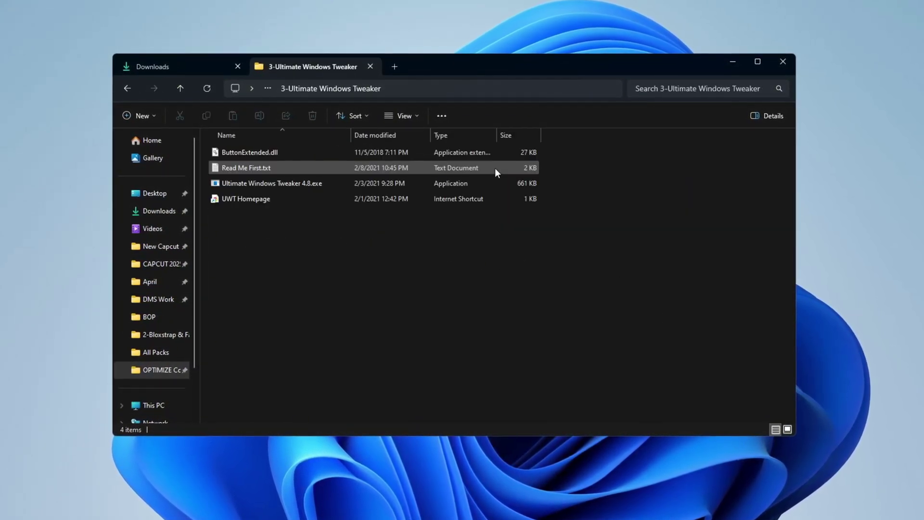
{"action": "double_click", "coordinate": [256, 186]}
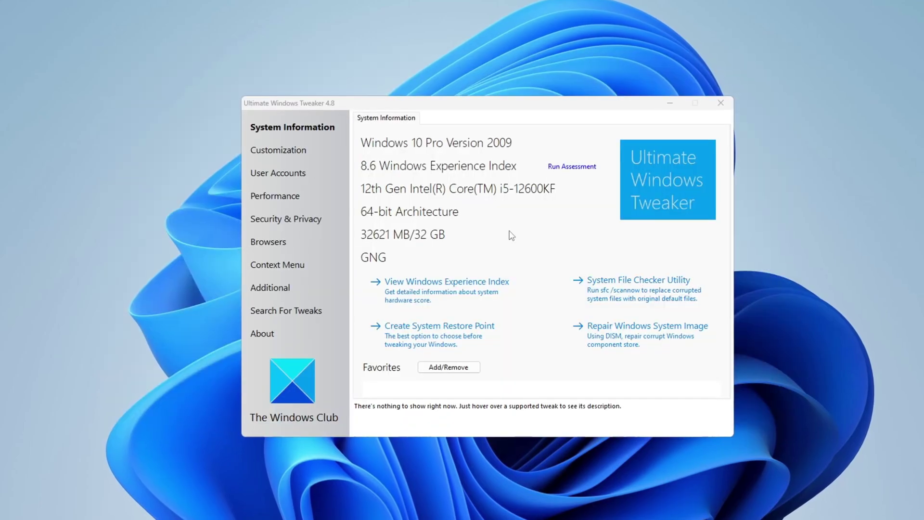
{"action": "left_click", "coordinate": [287, 199]}
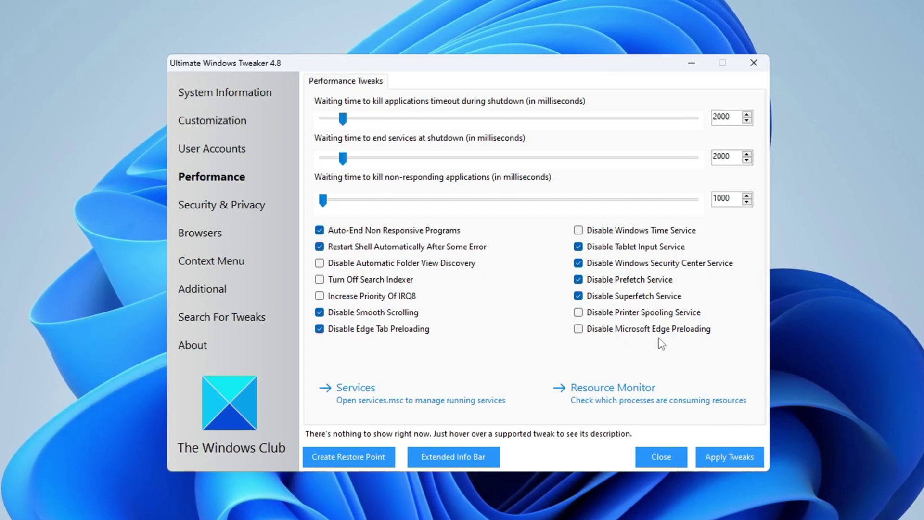
{"action": "left_click", "coordinate": [208, 290]}
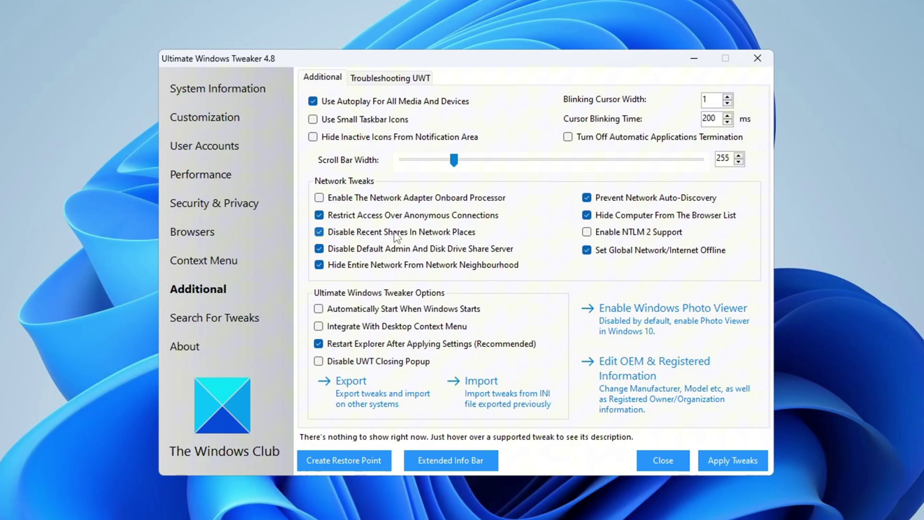
Step: Tick 'Enable The Network Adapter Onboard Processor' under Network Tweaks
{"action": "left_click", "coordinate": [410, 199]}
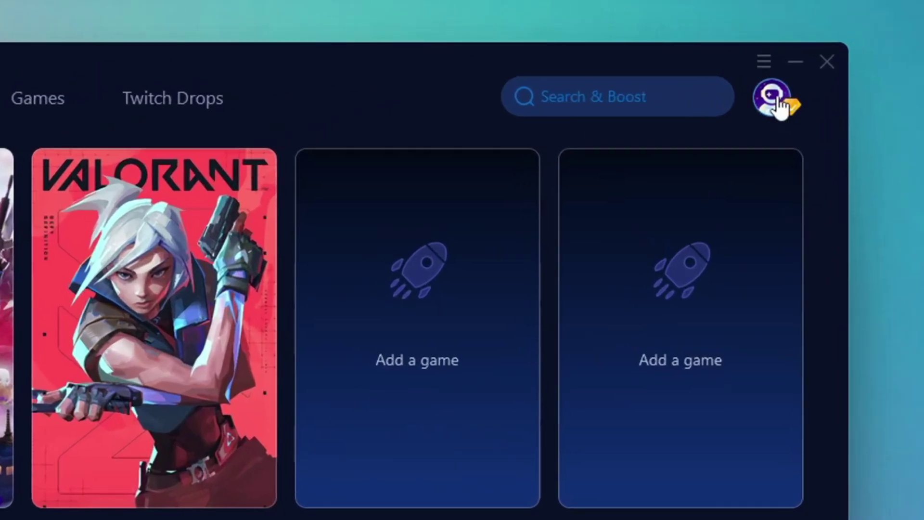
Step: Check the account card and supported games list, then return to the Fortnite and Valorant home page
{"action": "left_click", "coordinate": [748, 66]}
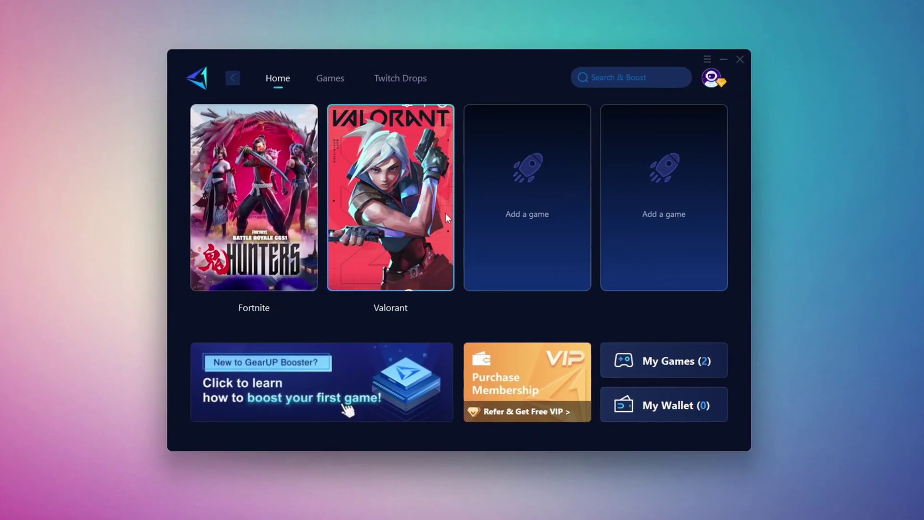
{"action": "left_click", "coordinate": [338, 82]}
{"action": "scroll", "coordinate": [503, 241], "scroll_direction": "down", "scroll_amount": 5}
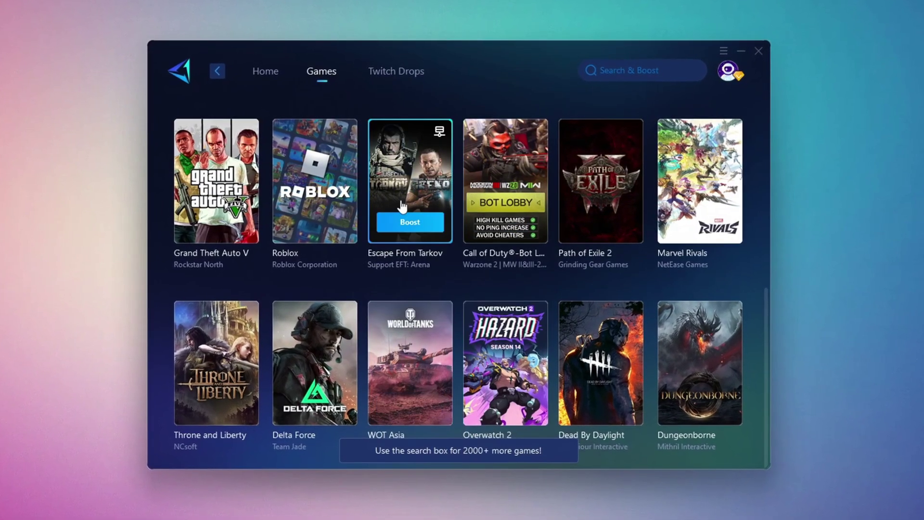
{"action": "left_click", "coordinate": [265, 72]}
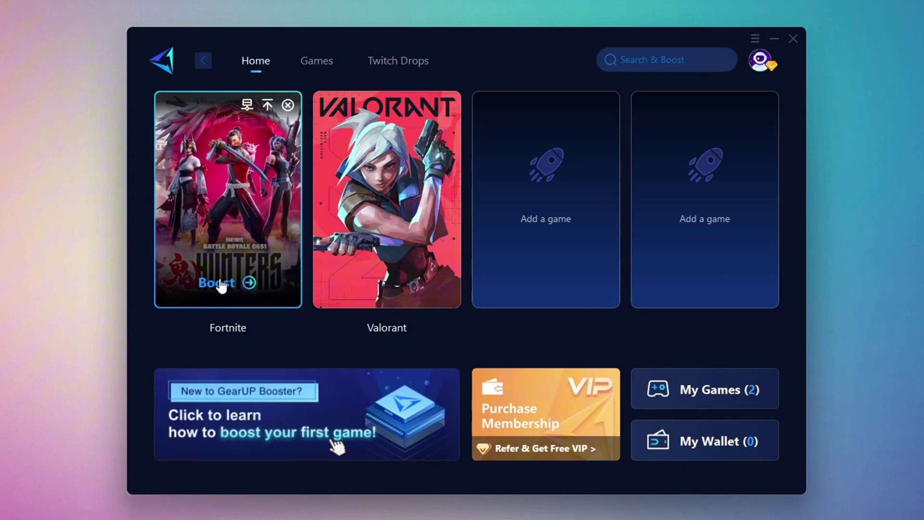
Step: Boost Fortnite on the Middle East server region using the Auto node
{"action": "left_click", "coordinate": [218, 279]}
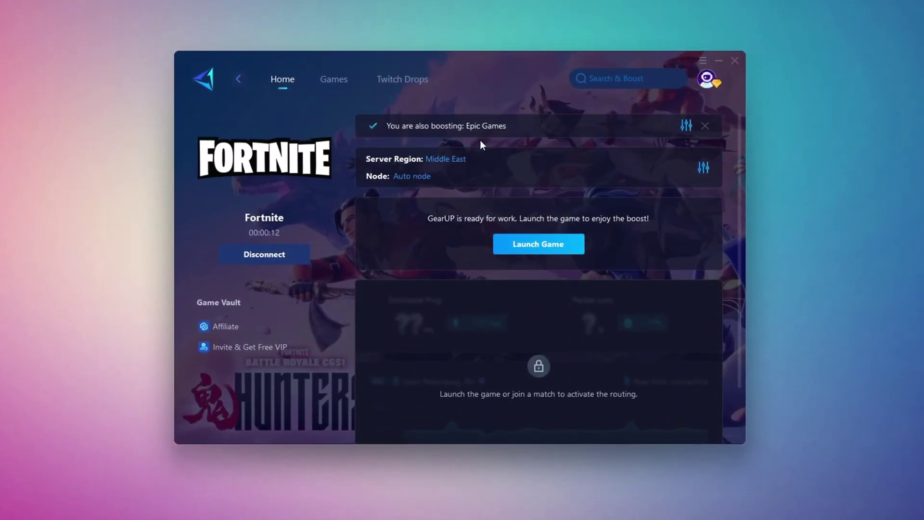
{"action": "left_click", "coordinate": [393, 163]}
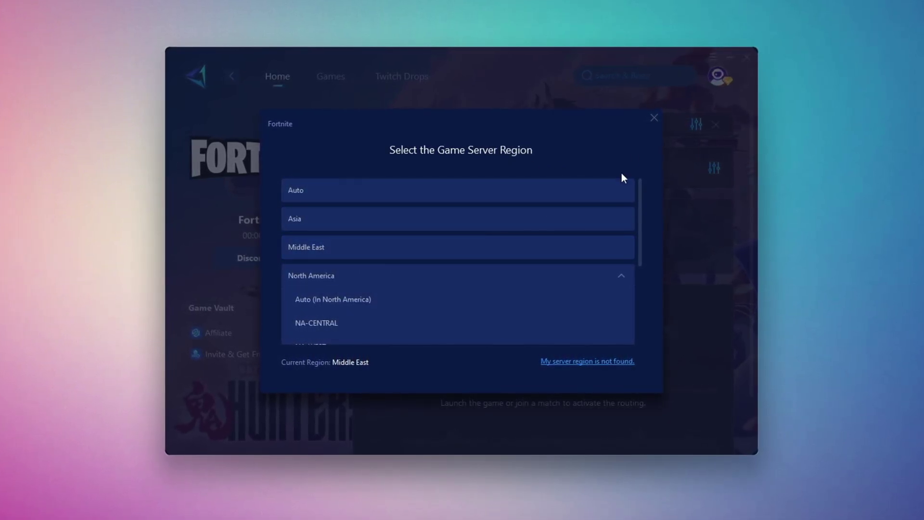
{"action": "left_click", "coordinate": [655, 118]}
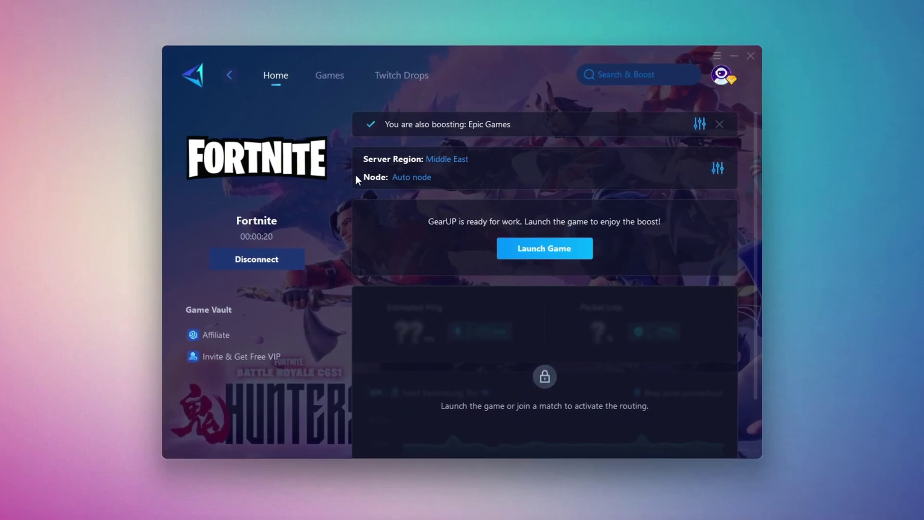
{"action": "left_click", "coordinate": [412, 178]}
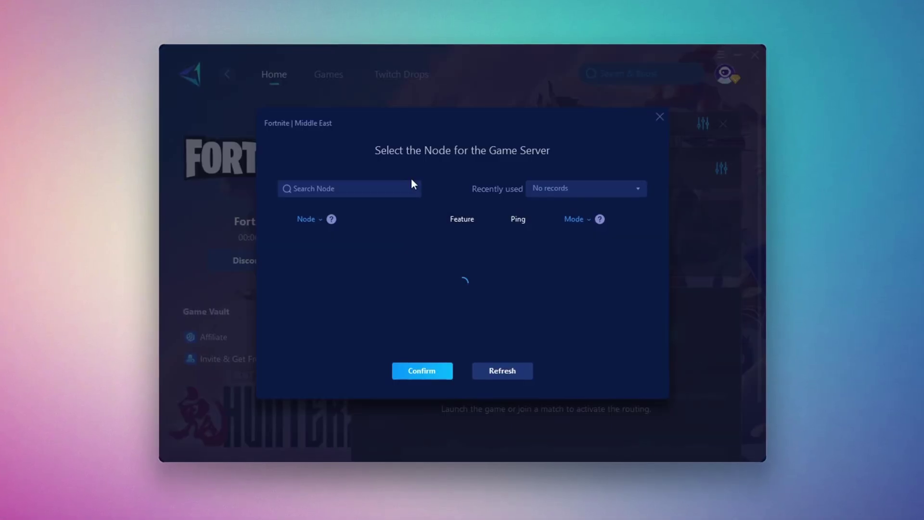
{"action": "scroll", "coordinate": [440, 284], "scroll_direction": "down", "scroll_amount": 1}
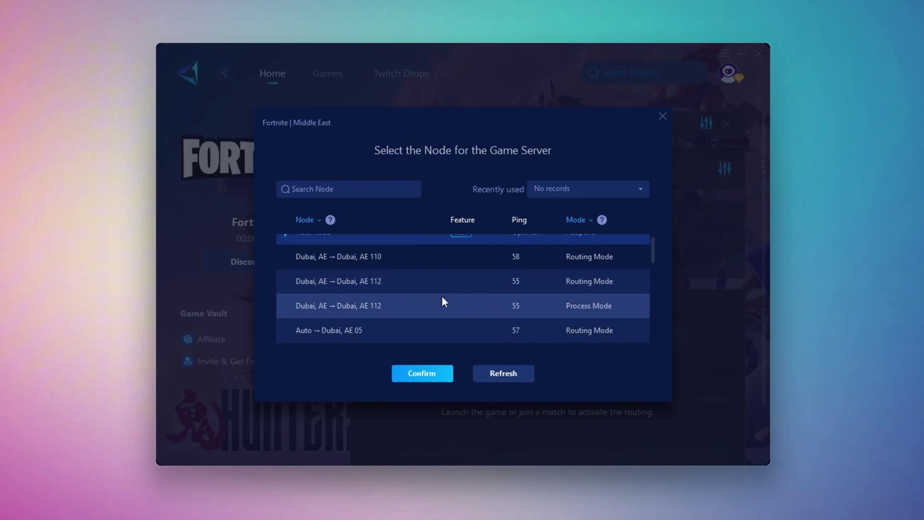
{"action": "scroll", "coordinate": [506, 279], "scroll_direction": "up", "scroll_amount": 1}
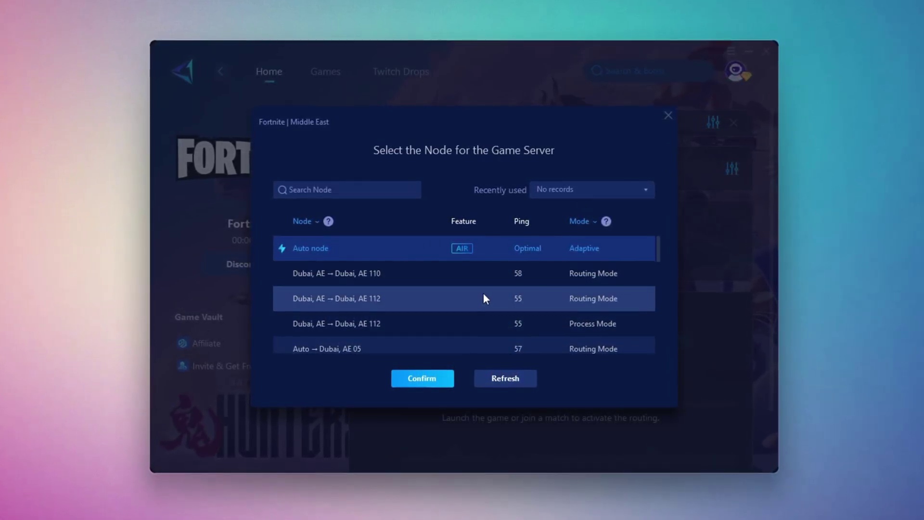
{"action": "left_click", "coordinate": [668, 116]}
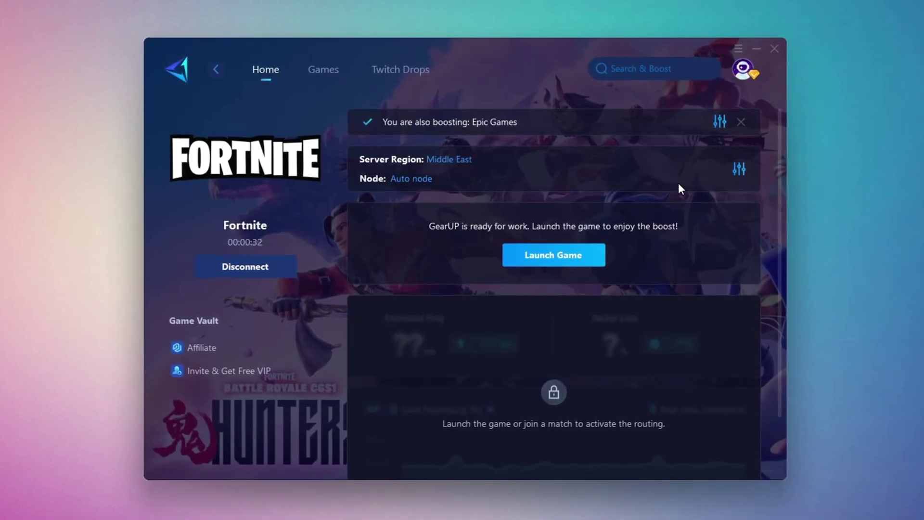
Step: Close the GearUP window and build walls around the player in Fortnite
{"action": "left_click", "coordinate": [779, 47]}
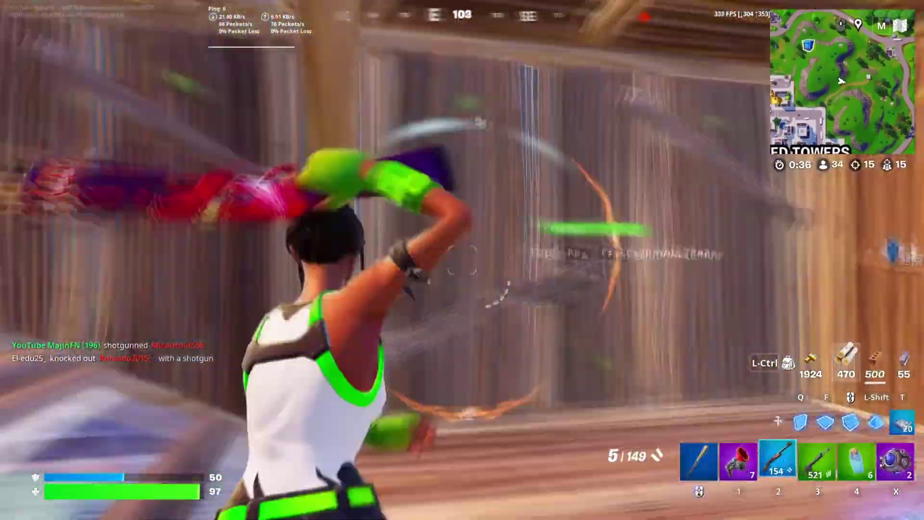
{"action": "key", "text": "q"}
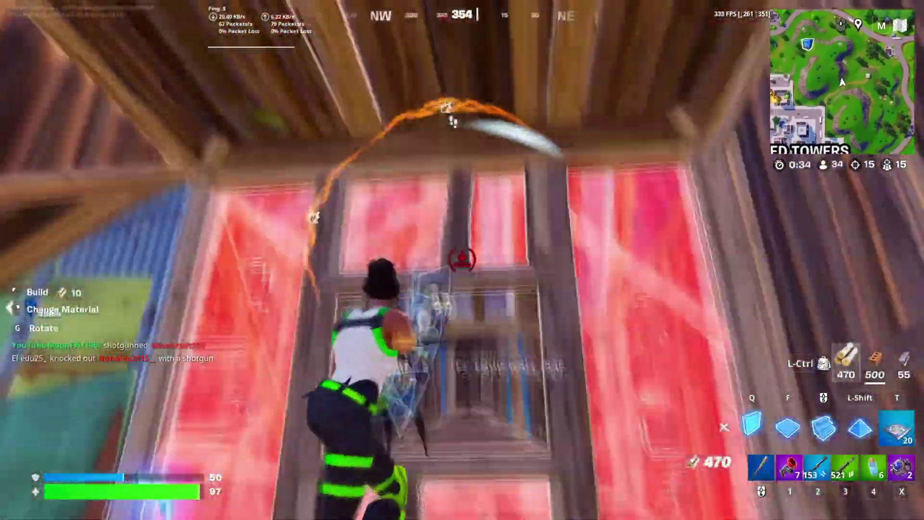
{"action": "left_click", "coordinate": [462, 259]}
Step: Shoot the opponent with the shotgun, then switch to the slot 3 weapon
{"action": "key", "text": "2"}
{"action": "left_click", "coordinate": [462, 260]}
{"action": "key", "text": "3"}
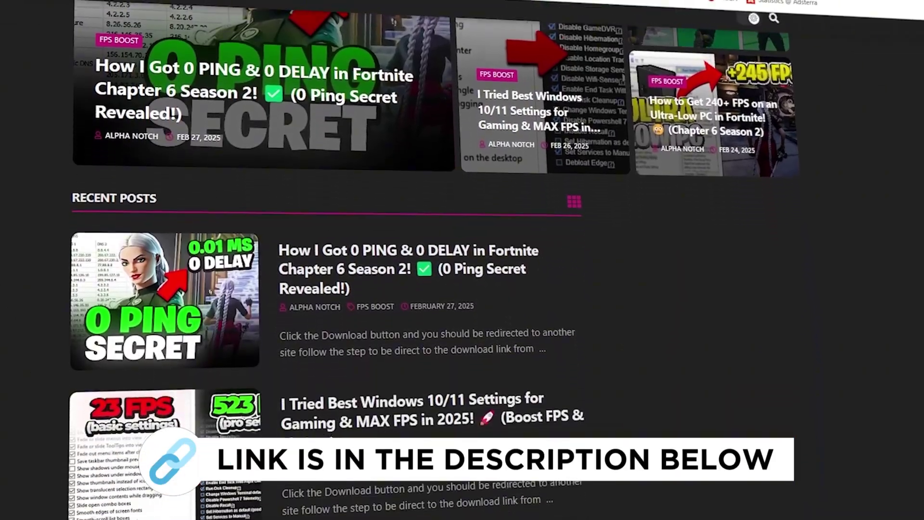
{"action": "scroll", "coordinate": [328, 260], "scroll_direction": "down", "scroll_amount": 8}
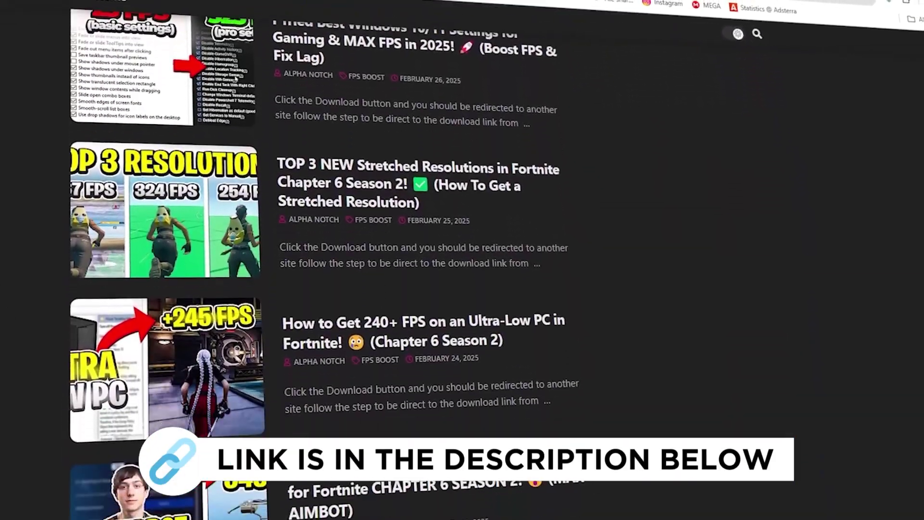
{"action": "scroll", "coordinate": [327, 260], "scroll_direction": "down", "scroll_amount": 6}
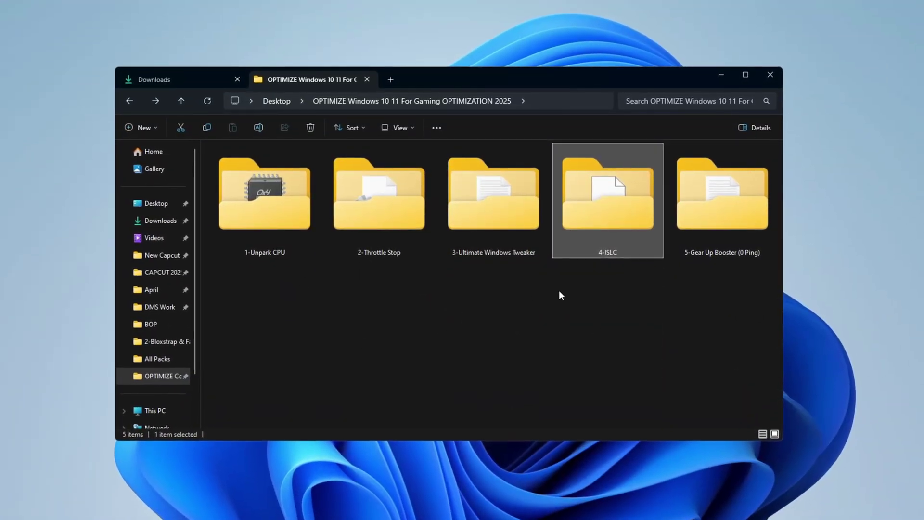
Step: Launch Intelligent standby list cleaner from the 4-ISLC folder, showing its 1024 MB and 16000 MB purge thresholds
{"action": "double_click", "coordinate": [633, 230]}
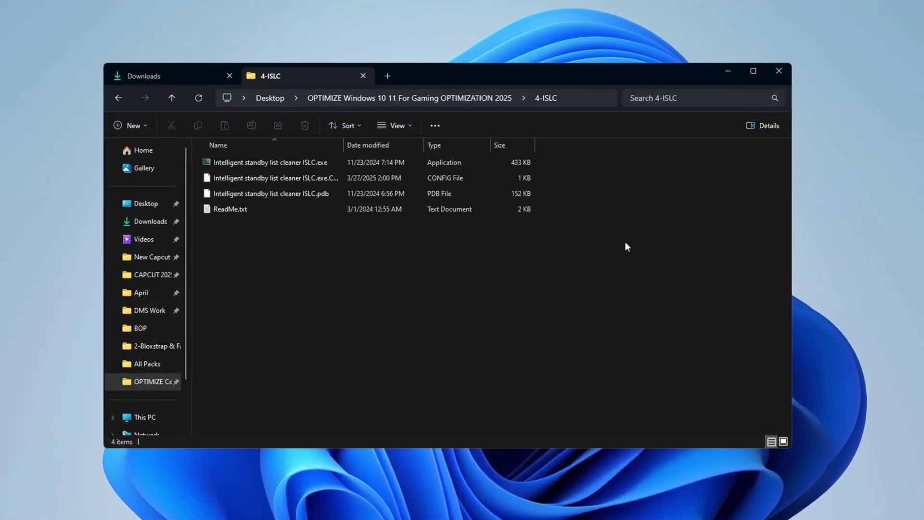
{"action": "left_click", "coordinate": [289, 164]}
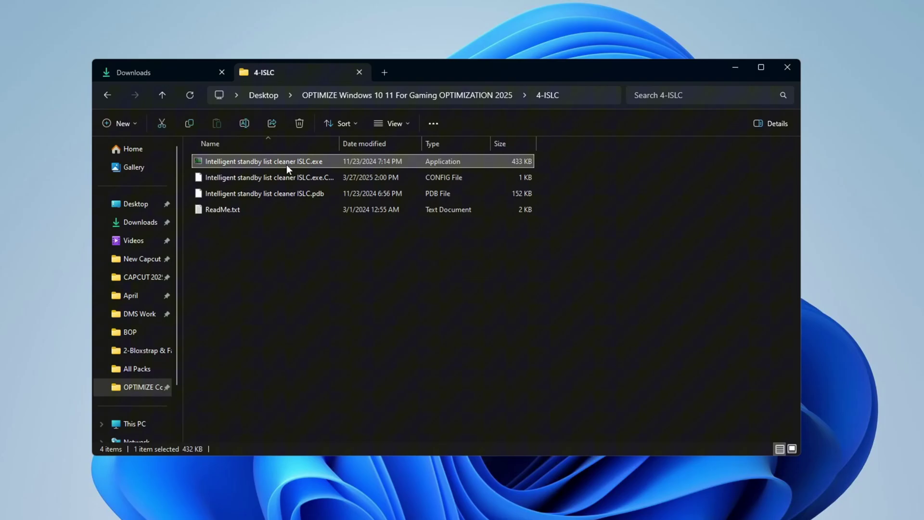
{"action": "double_click", "coordinate": [285, 160]}
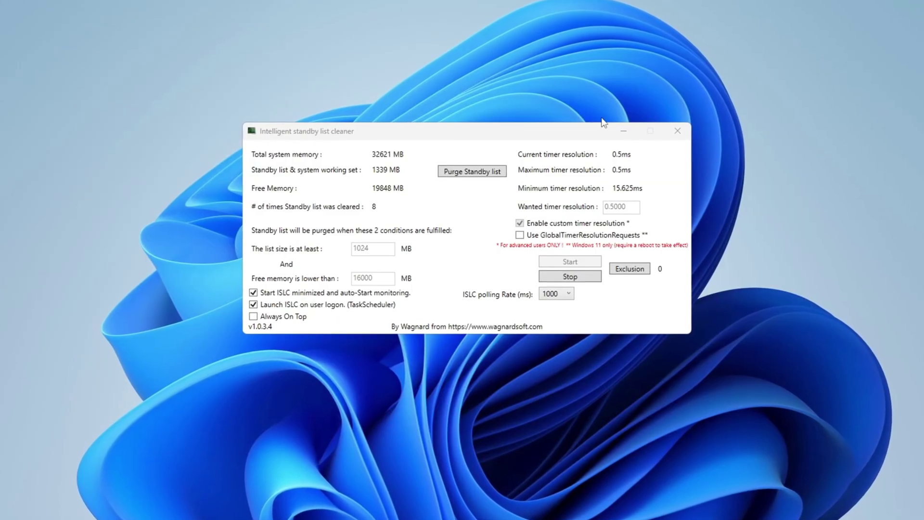
{"action": "left_click", "coordinate": [569, 276]}
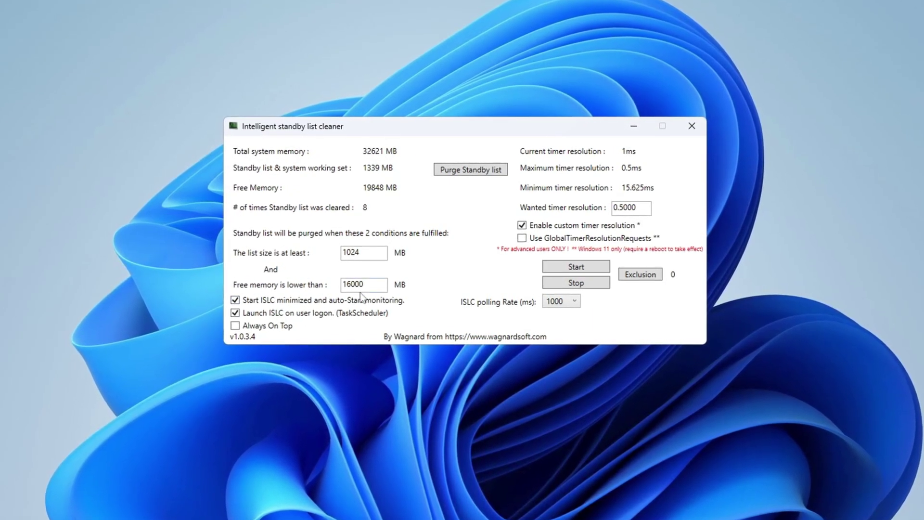
{"action": "left_click_drag", "start_coordinate": [370, 283], "coordinate": [326, 289]}
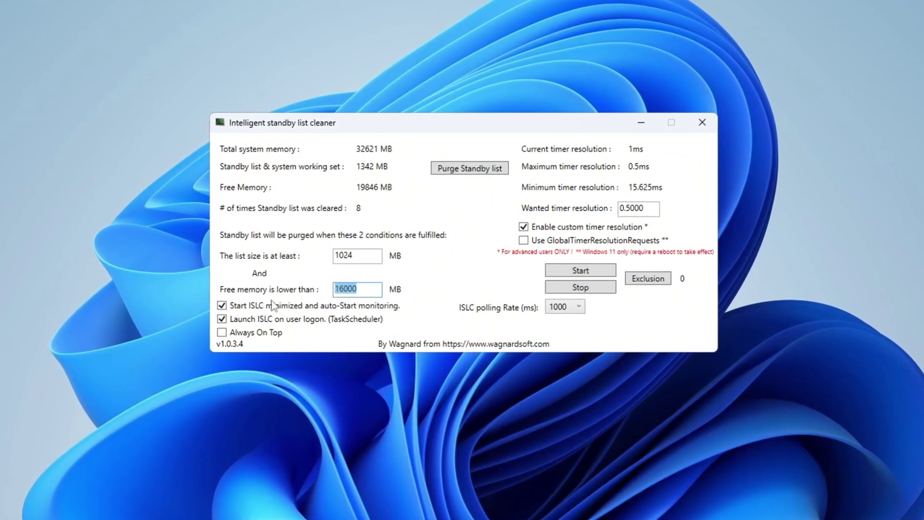
{"action": "left_click", "coordinate": [348, 295]}
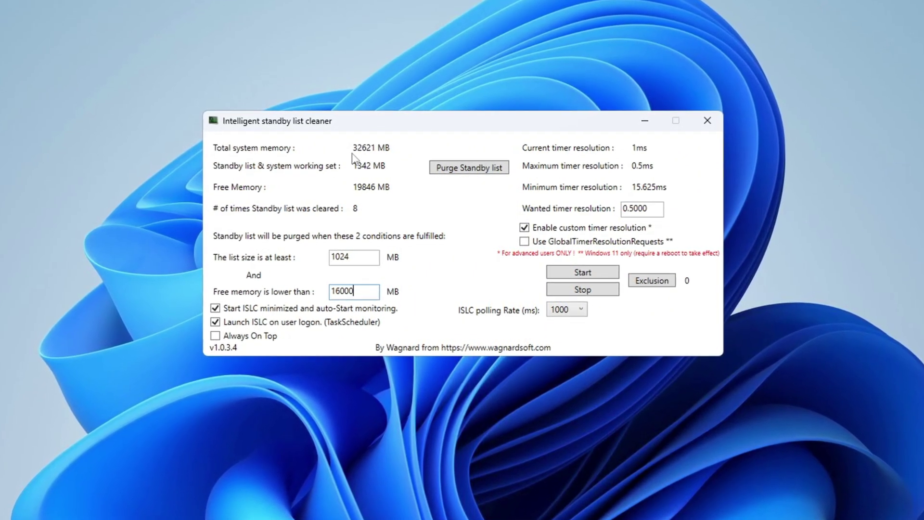
{"action": "double_click", "coordinate": [341, 294]}
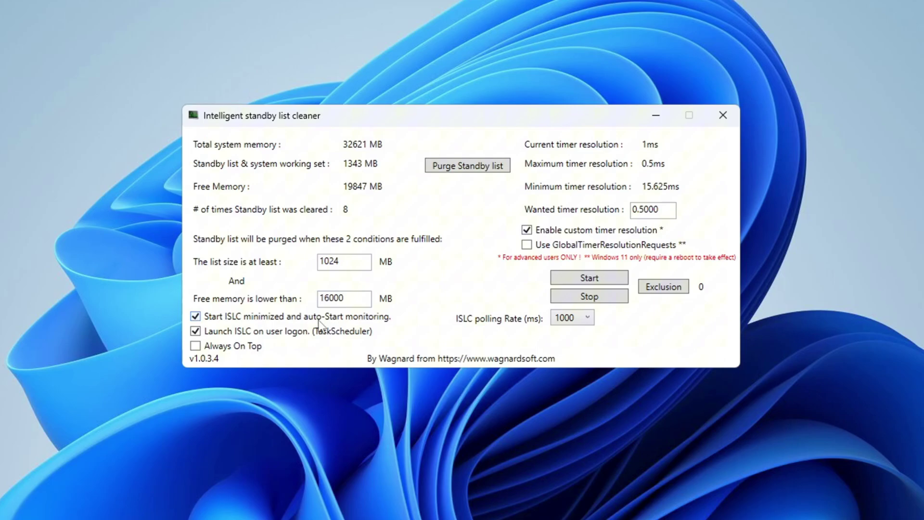
{"action": "left_click", "coordinate": [201, 343]}
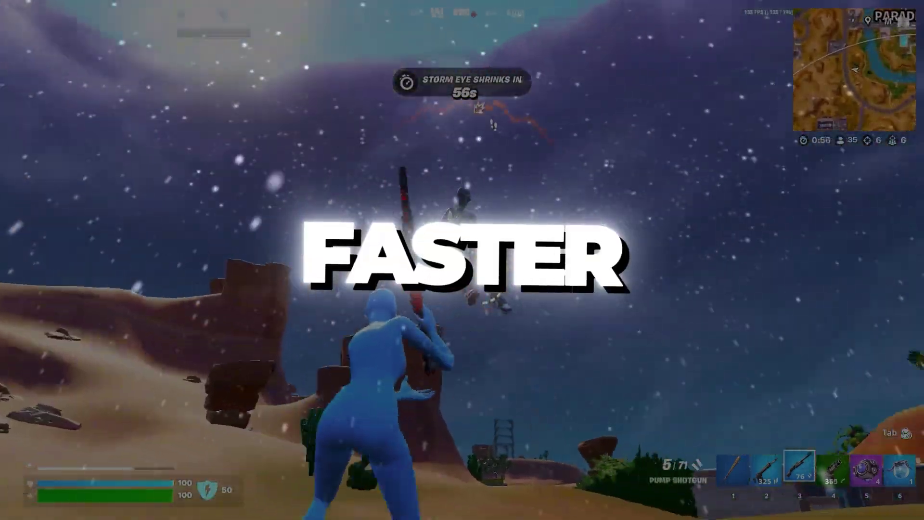
Step: Use and reload the pump shotgun, then jump and switch to the tactical SMG and shockwave grenade
{"action": "key", "text": "3"}
{"action": "key", "text": "r"}
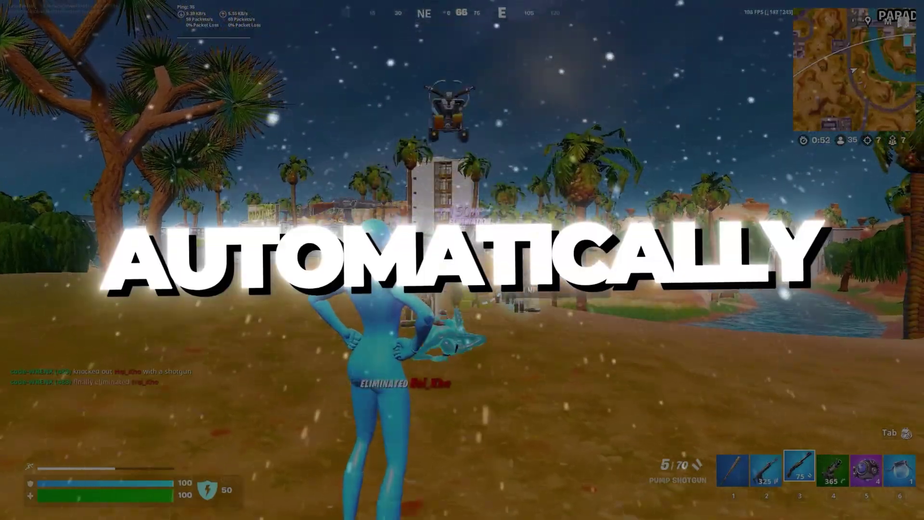
{"action": "key", "text": "4"}
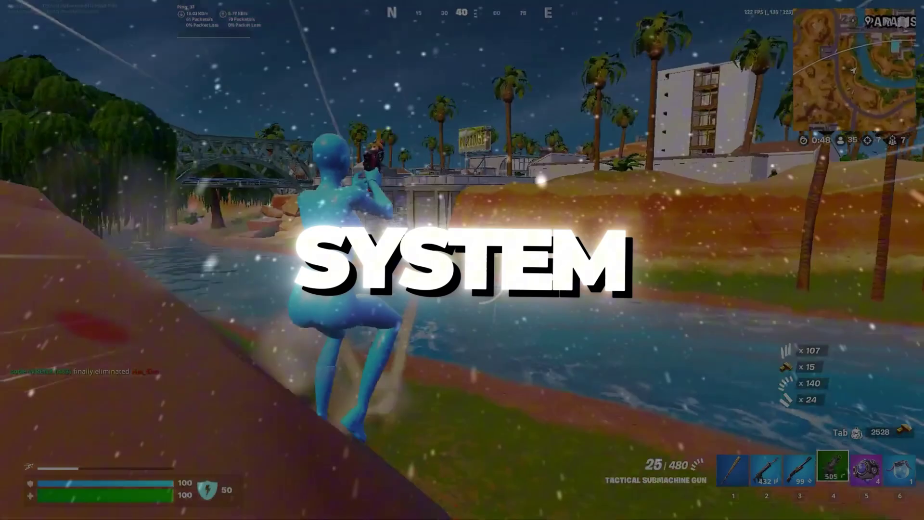
{"action": "key", "text": "5"}
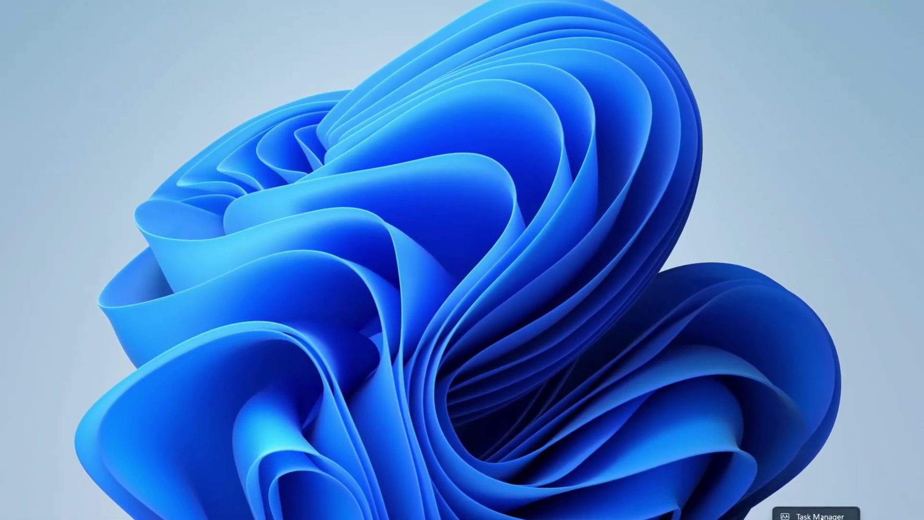
Step: Bring up Task Manager's Startup apps list and check the Mobile devices entry, leaving it disabled
{"action": "key", "text": "ctrl+shift+Escape"}
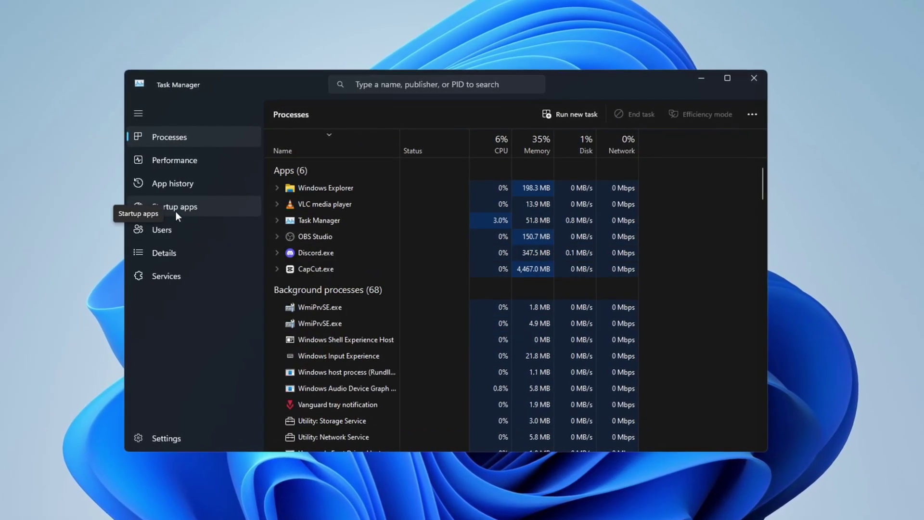
{"action": "left_click", "coordinate": [175, 211]}
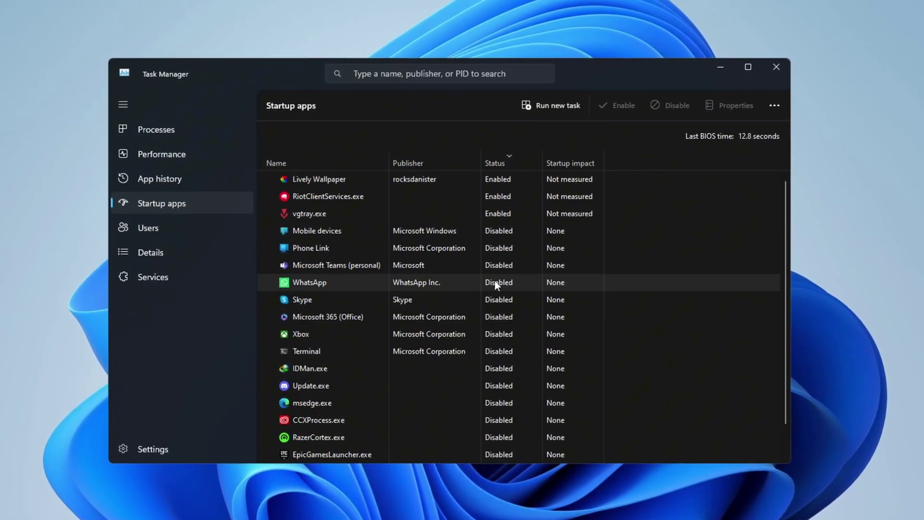
{"action": "right_click", "coordinate": [494, 227]}
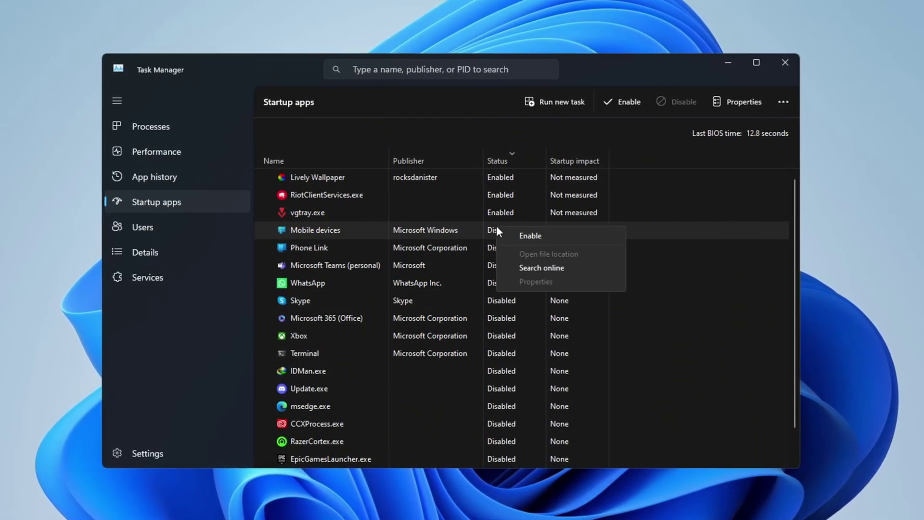
{"action": "left_click", "coordinate": [453, 284]}
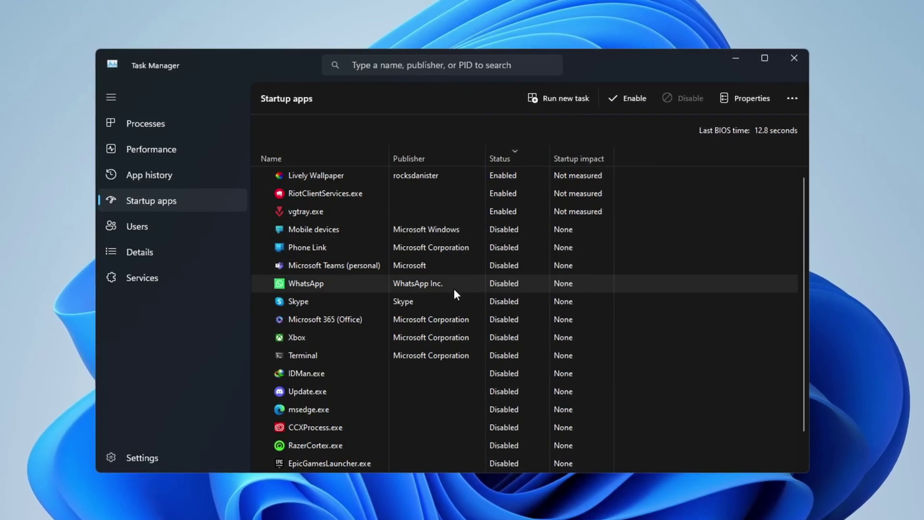
Step: Browse the startup list and bring up options for RiotClientServices.exe
{"action": "scroll", "coordinate": [652, 254], "scroll_direction": "down", "scroll_amount": 2}
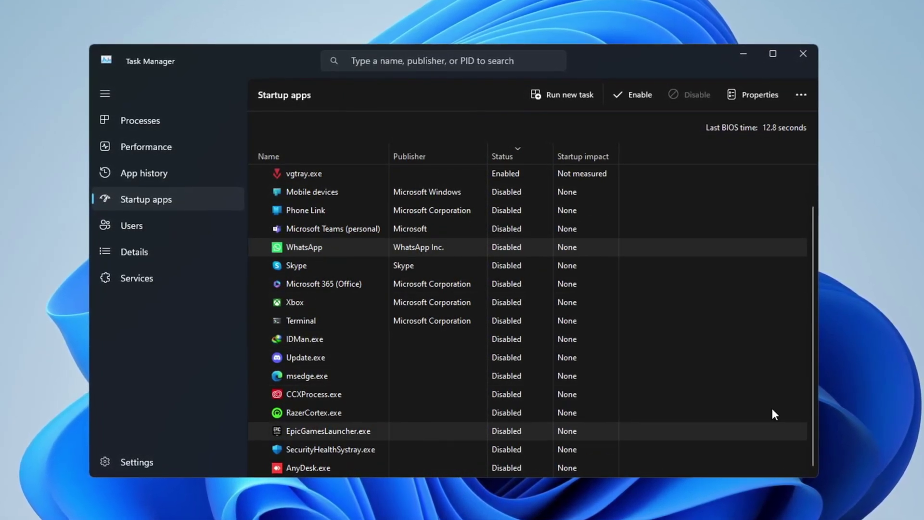
{"action": "scroll", "coordinate": [515, 330], "scroll_direction": "up", "scroll_amount": 2}
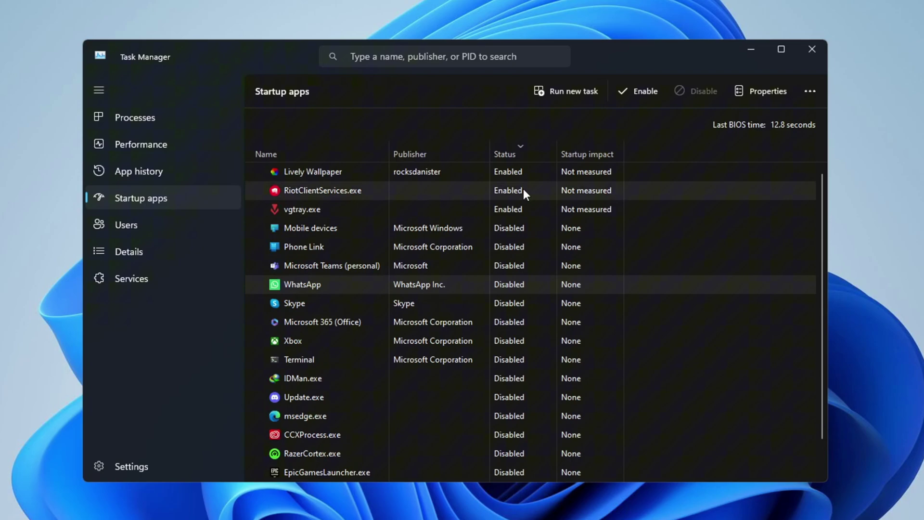
{"action": "right_click", "coordinate": [334, 188]}
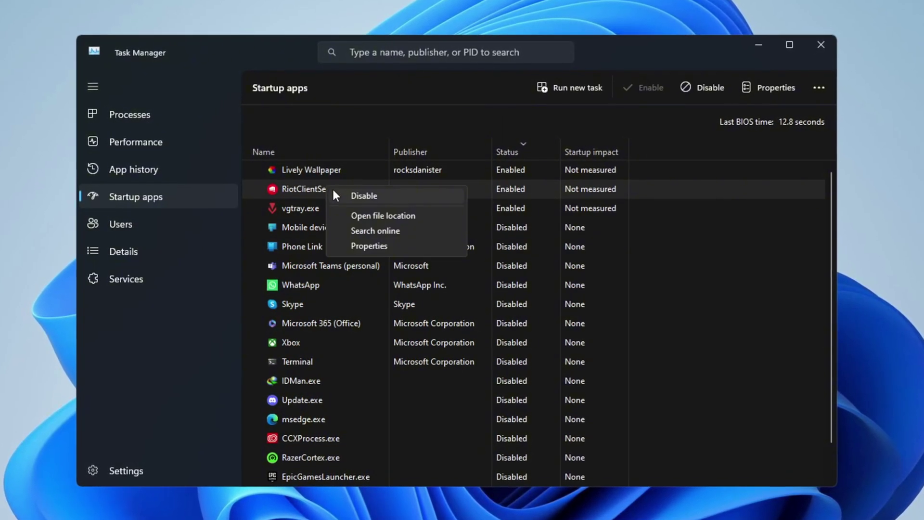